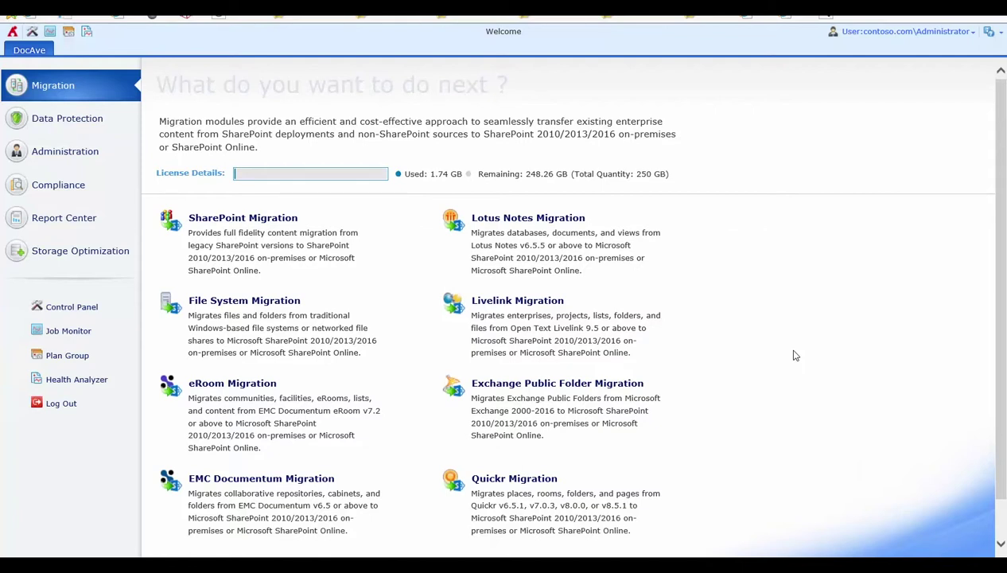
Step: Open the Granular Backup & Restore module from the Data Protection section
left_click(81, 119)
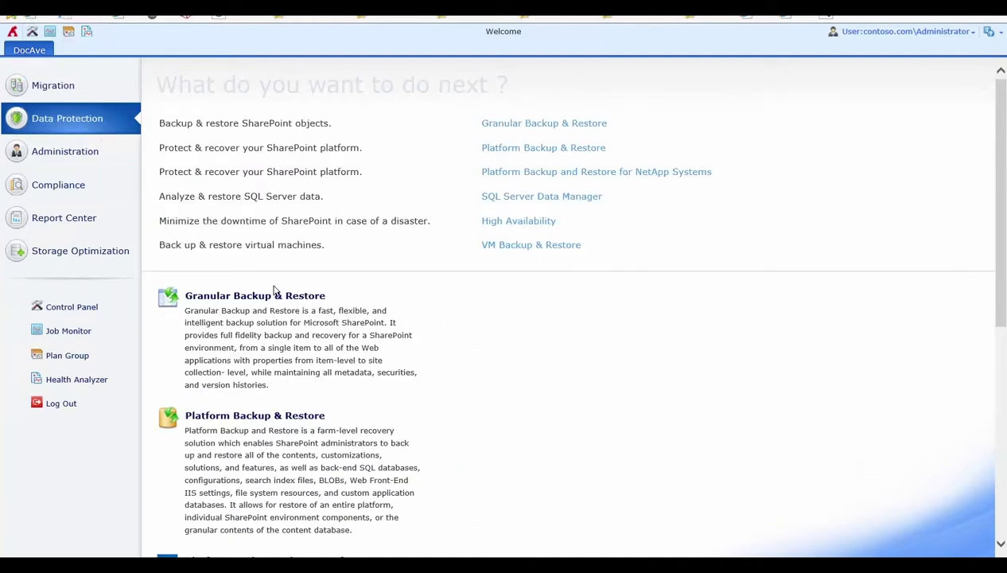
mouse_move(281, 302)
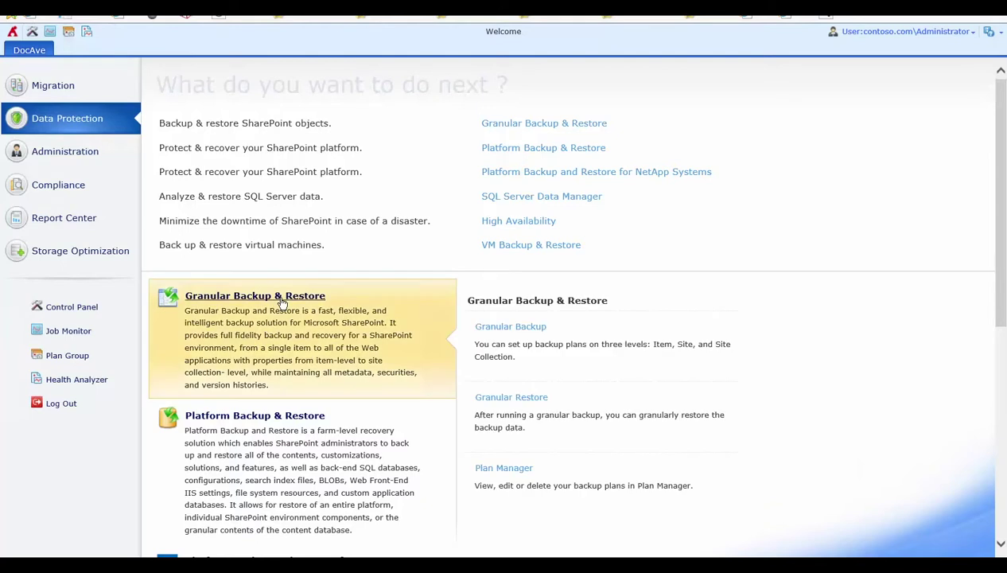
left_click(281, 302)
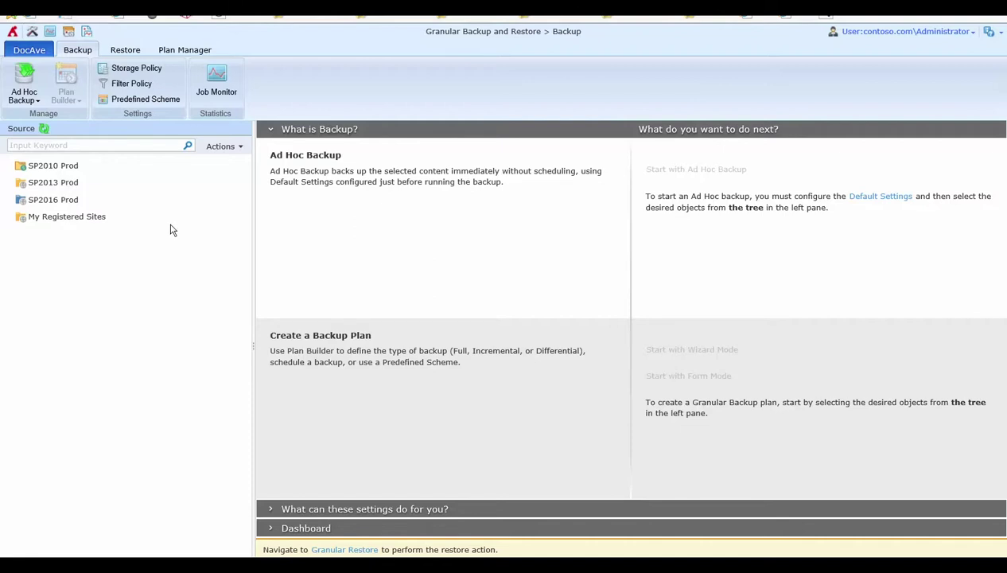
left_click(56, 200)
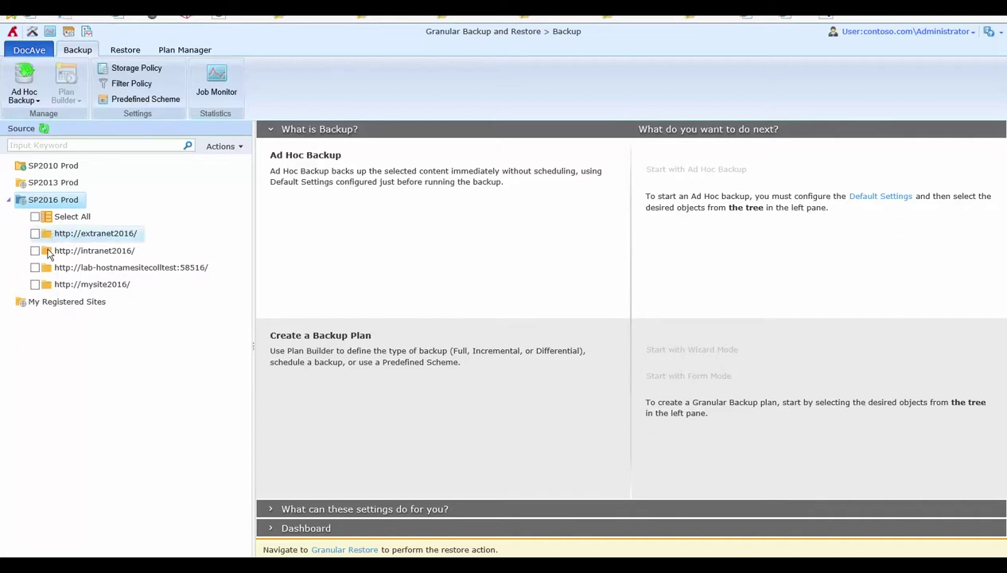
left_click(89, 252)
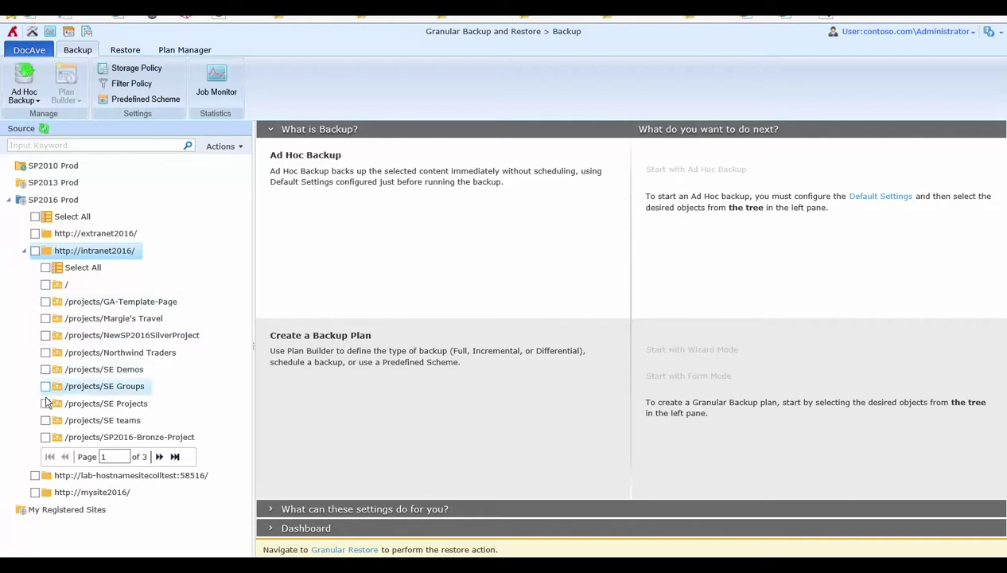
left_click(45, 403)
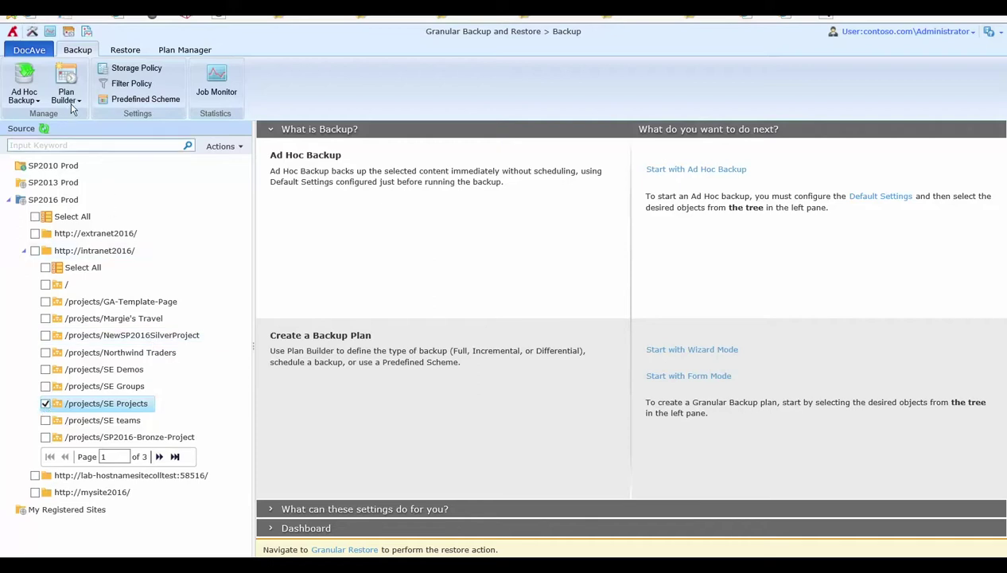
Step: Start a backup plan in Wizard Mode, naming it "My Projects BU Plan" with the description "Backup Project Sites"
left_click(66, 94)
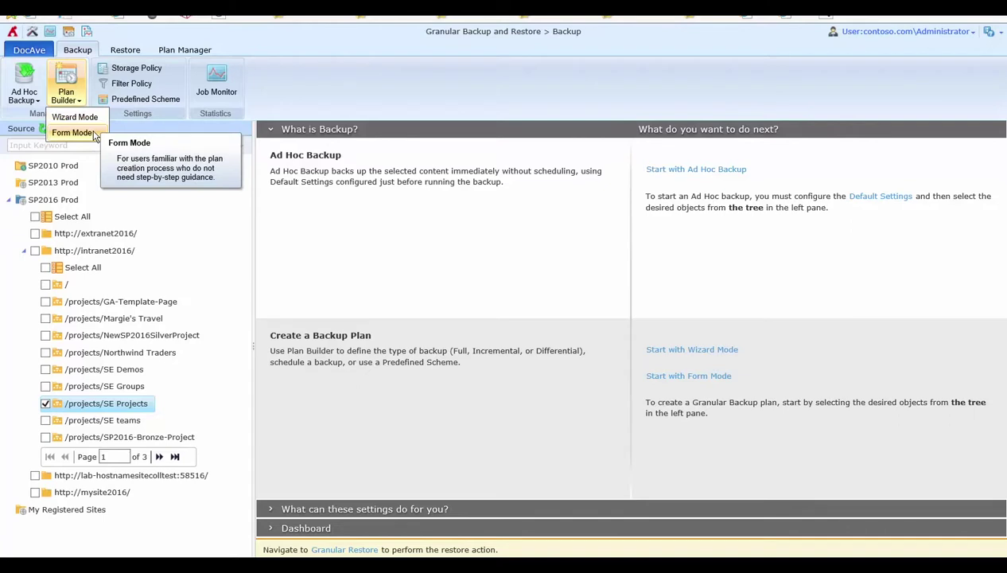
left_click(99, 121)
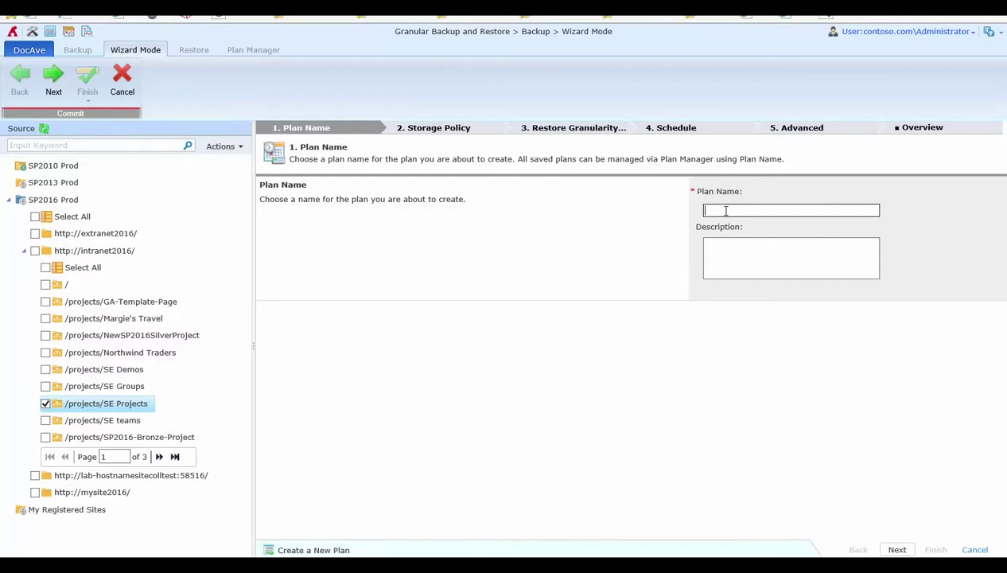
type("My Projects BU Plan")
left_click(727, 262)
type("Bac")
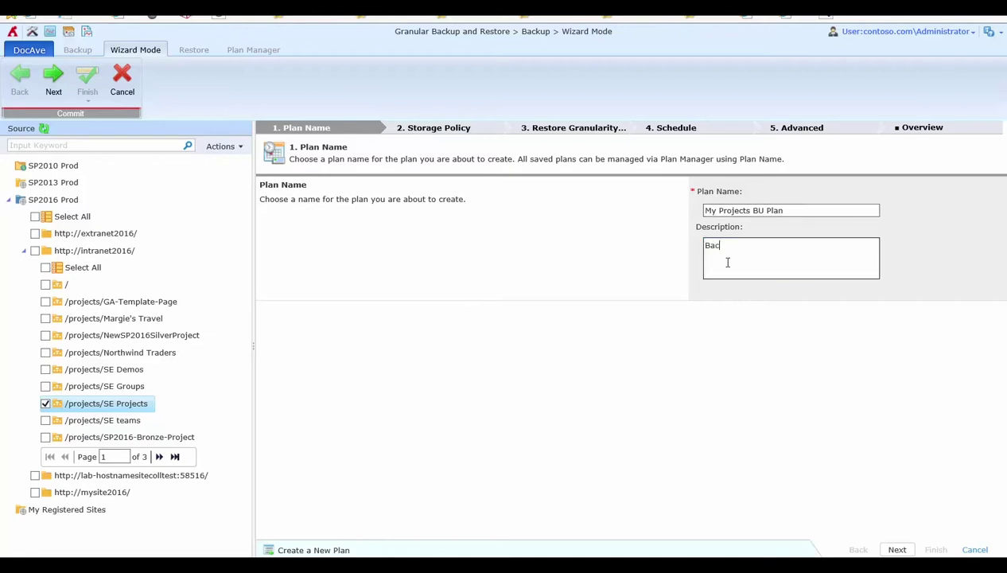
type("kup Project Sites")
left_click(897, 549)
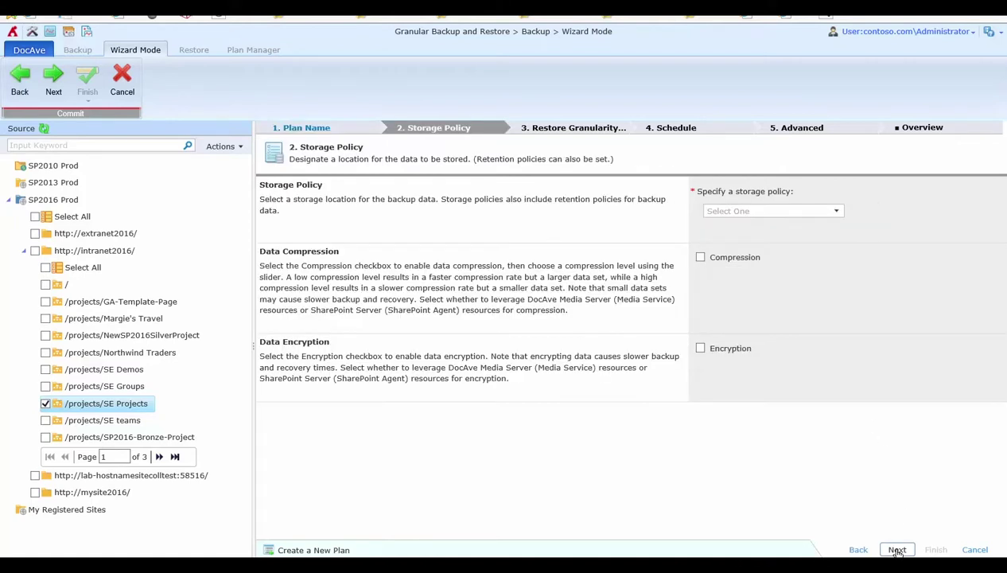
Step: Set the plan's storage policy to 34354
left_click(748, 212)
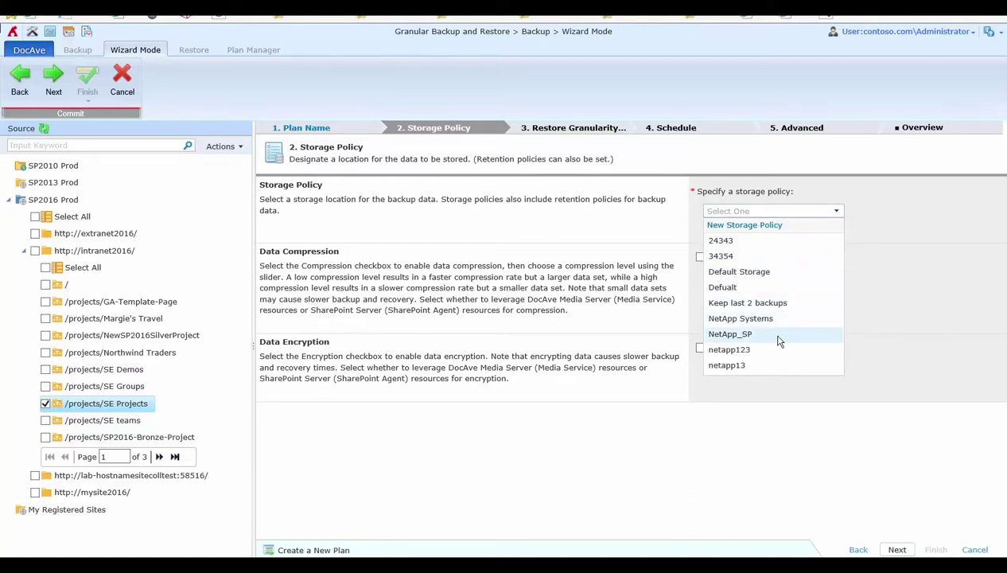
left_click(773, 256)
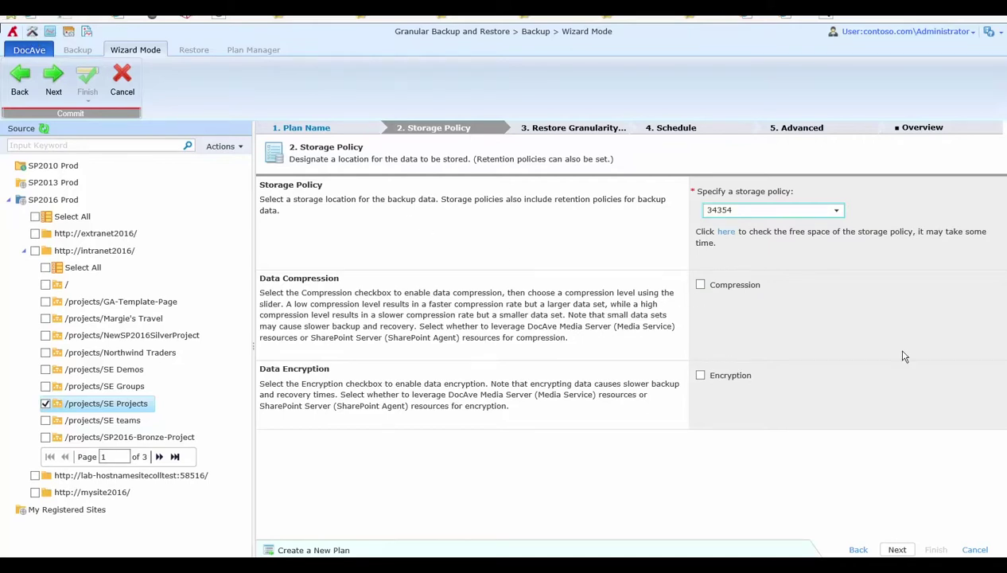
left_click(701, 287)
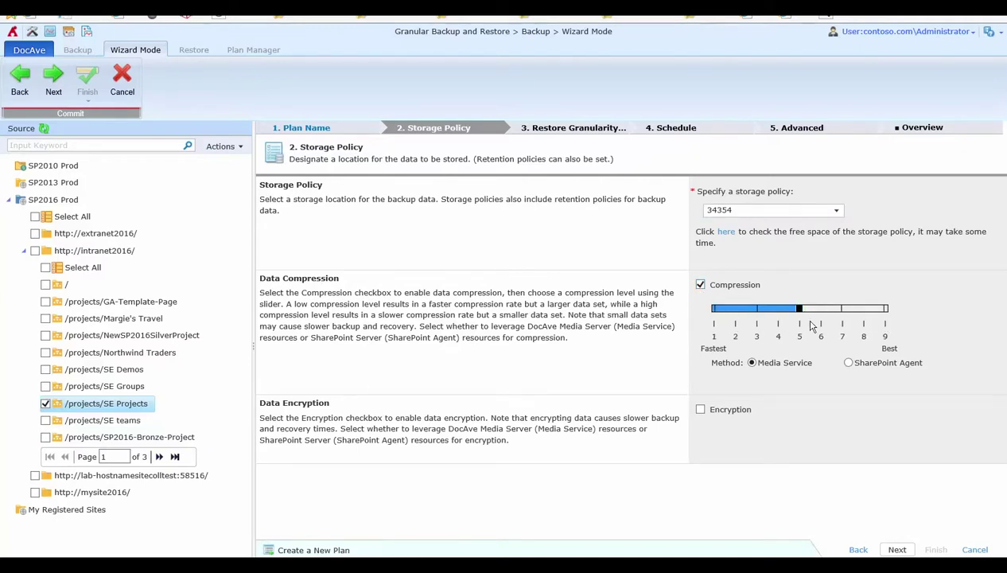
left_click(699, 285)
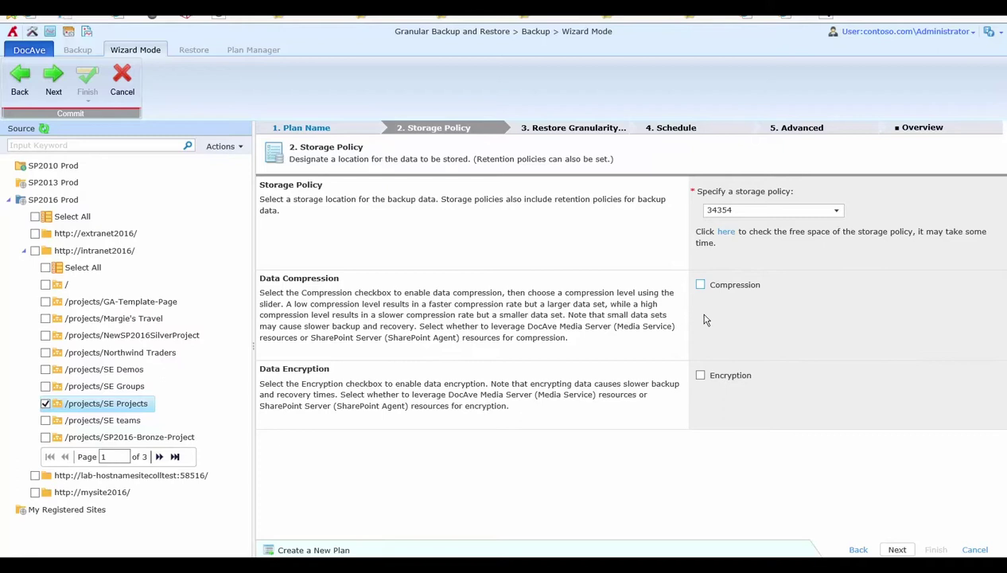
left_click(701, 375)
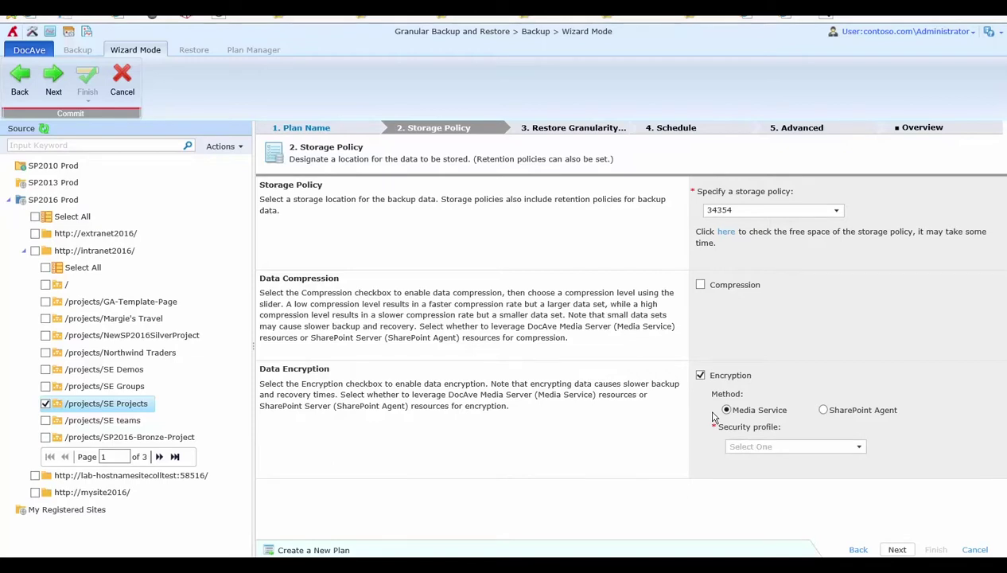
left_click(808, 452)
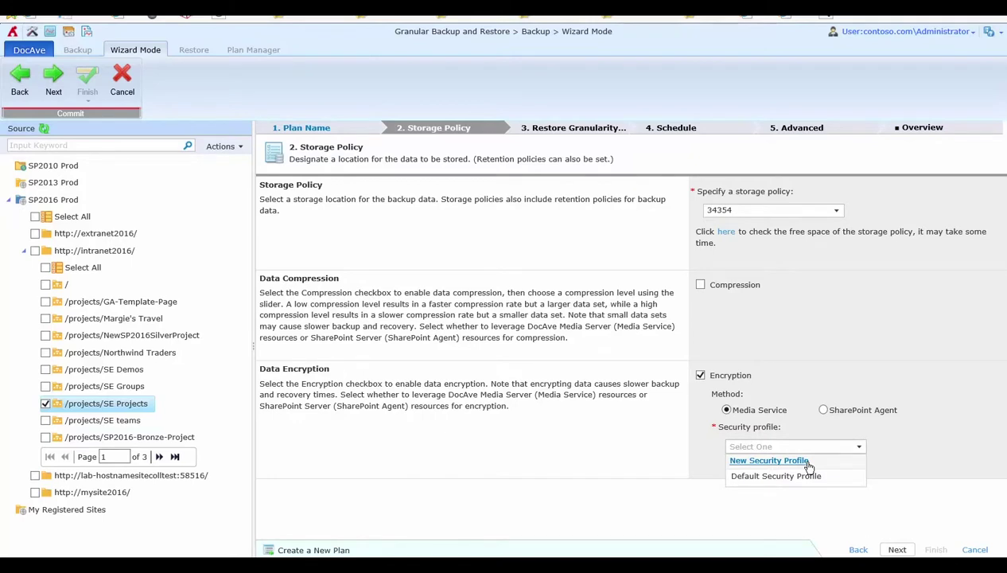
left_click(701, 376)
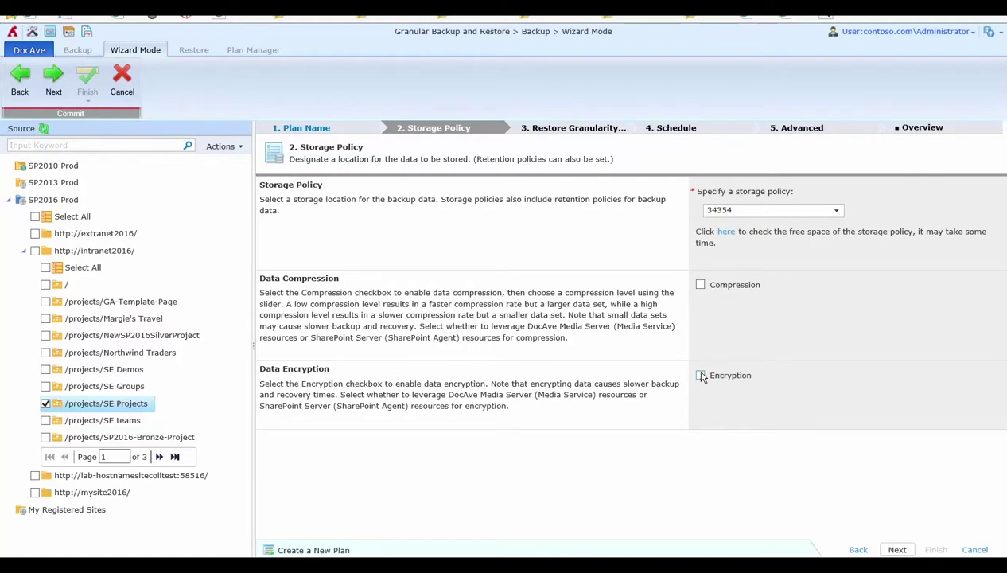
Step: Accept Item as the restore granularity level and choose to configure the plan's schedule yourself
left_click(897, 549)
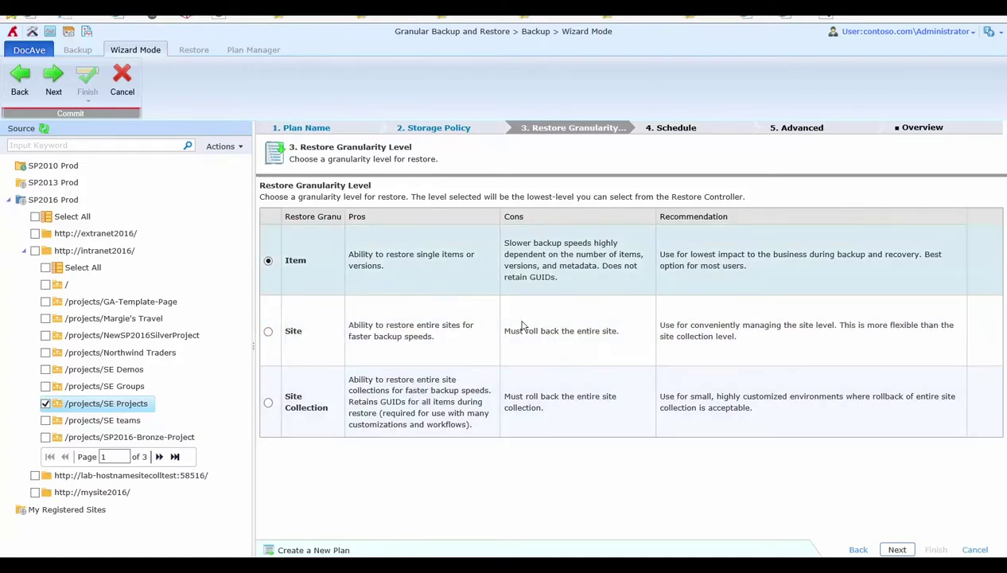
left_click(897, 550)
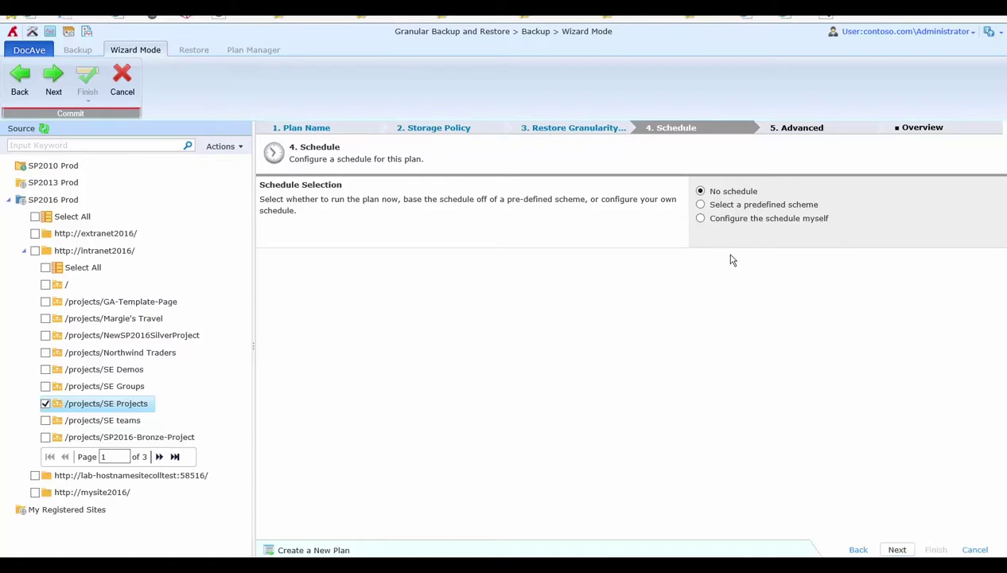
left_click(749, 224)
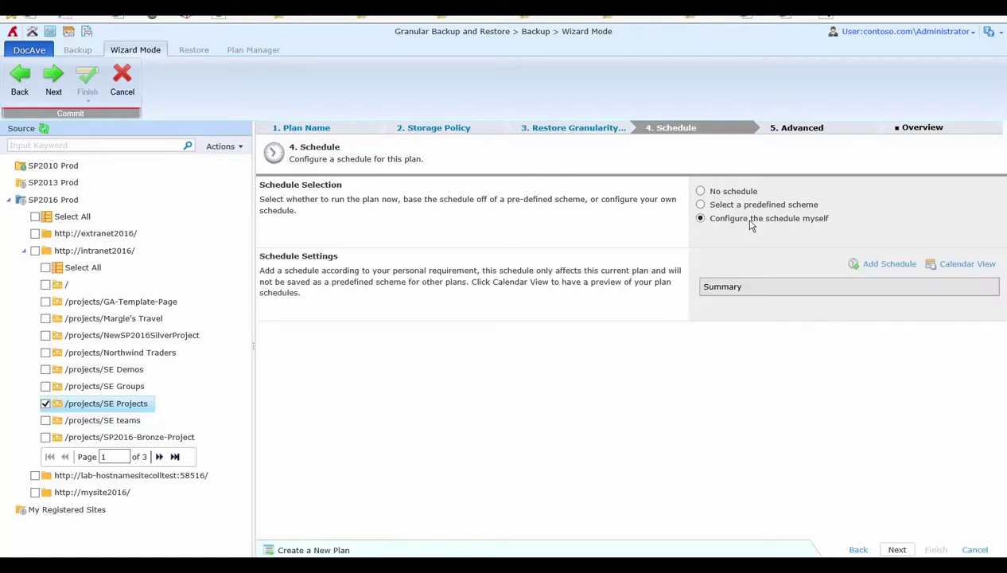
Step: Add a schedule to the plan for an Incremental Backup recurring by day, every 1 day
left_click(899, 265)
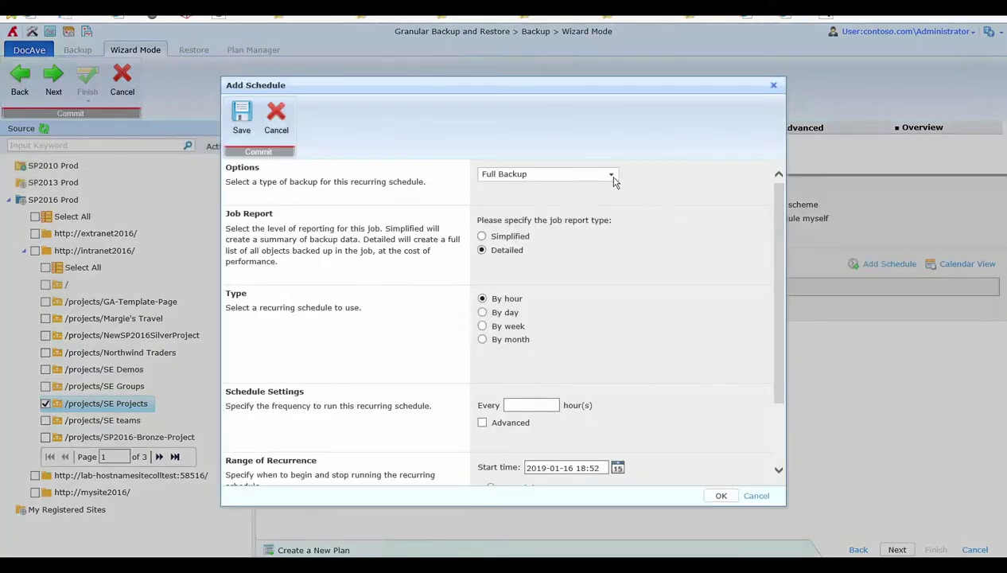
left_click(611, 175)
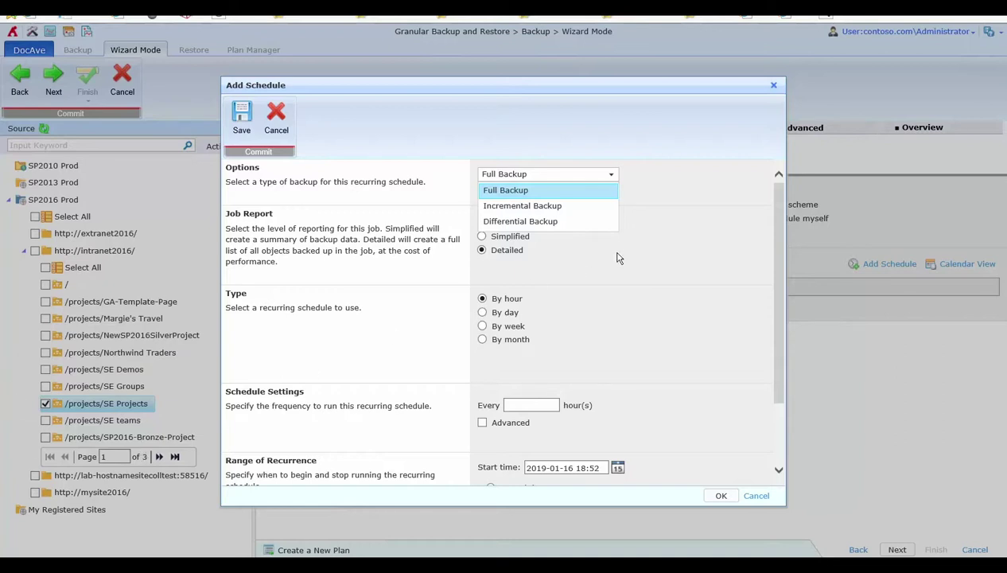
left_click(570, 207)
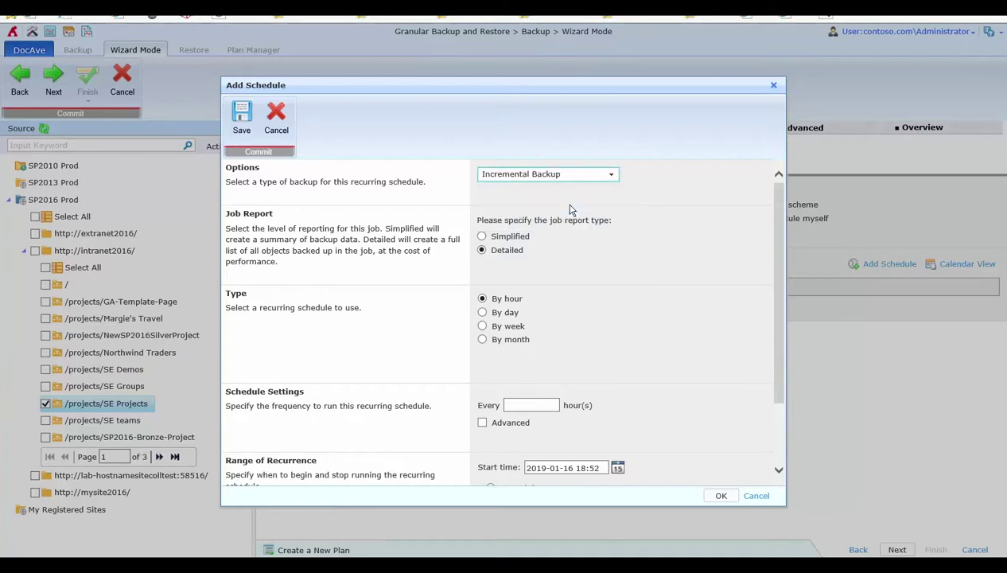
scroll(600, 284, "down", 1)
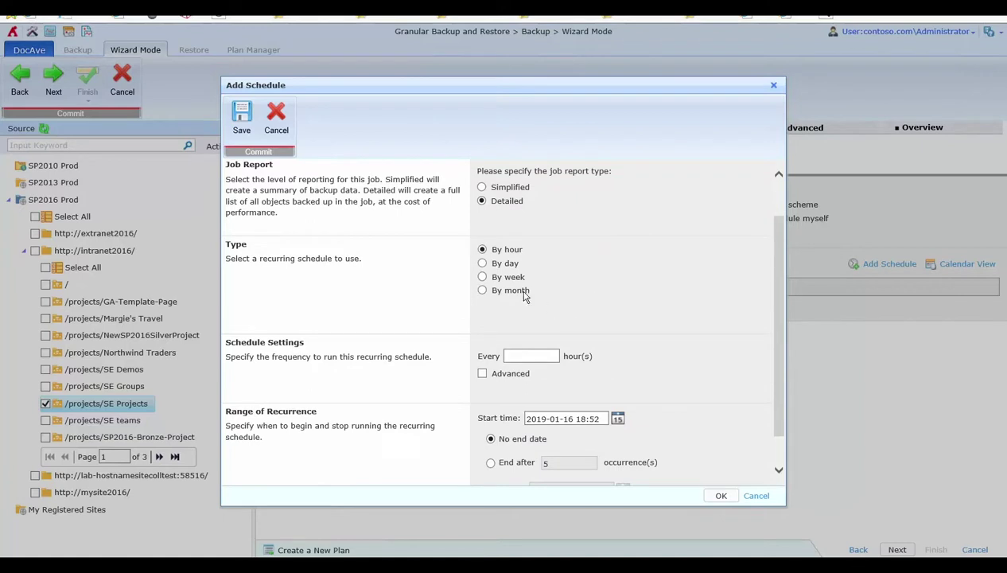
left_click(507, 263)
left_click(525, 357)
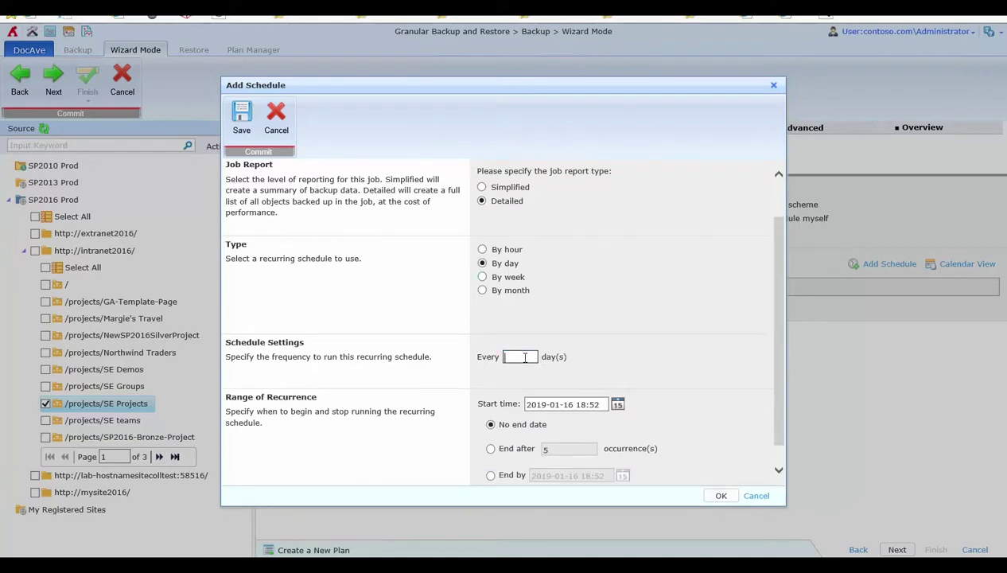
type("1")
left_click(587, 404)
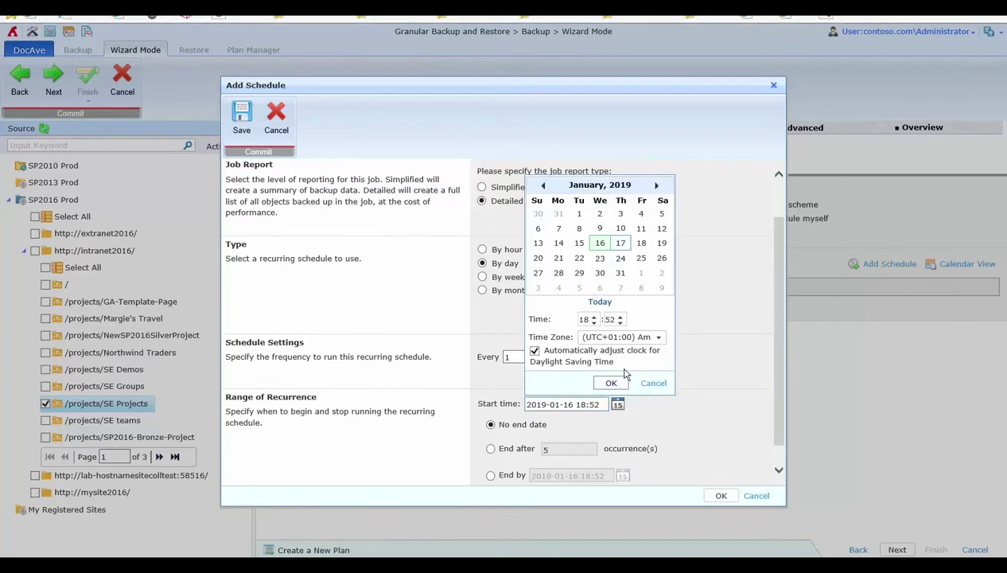
left_click(609, 383)
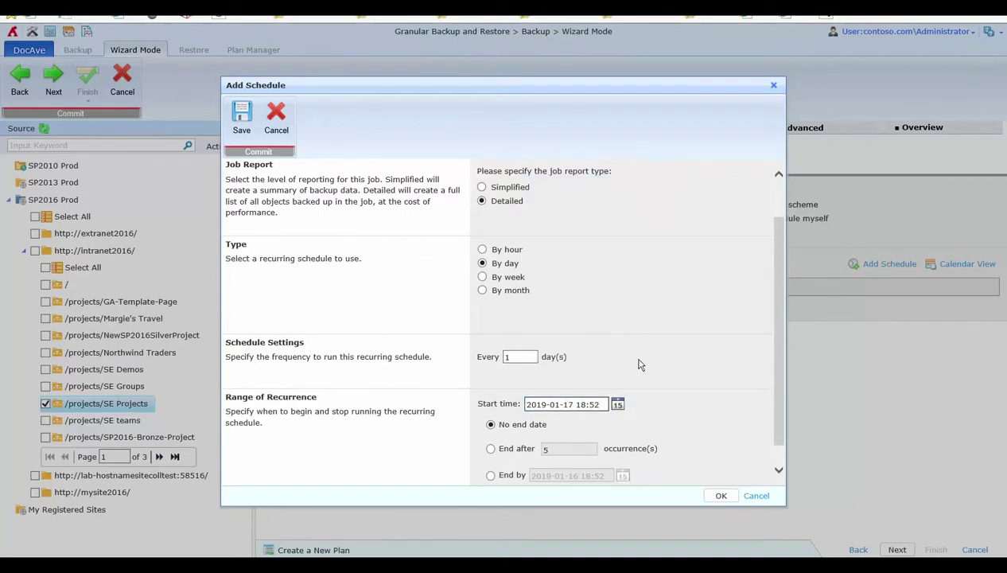
scroll(636, 365, "down", 1)
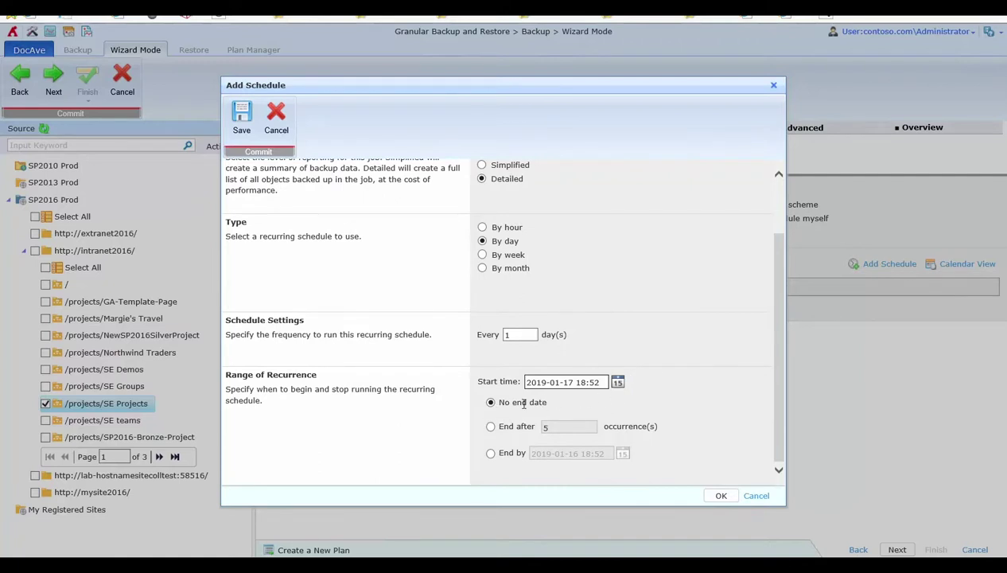
left_click(585, 383)
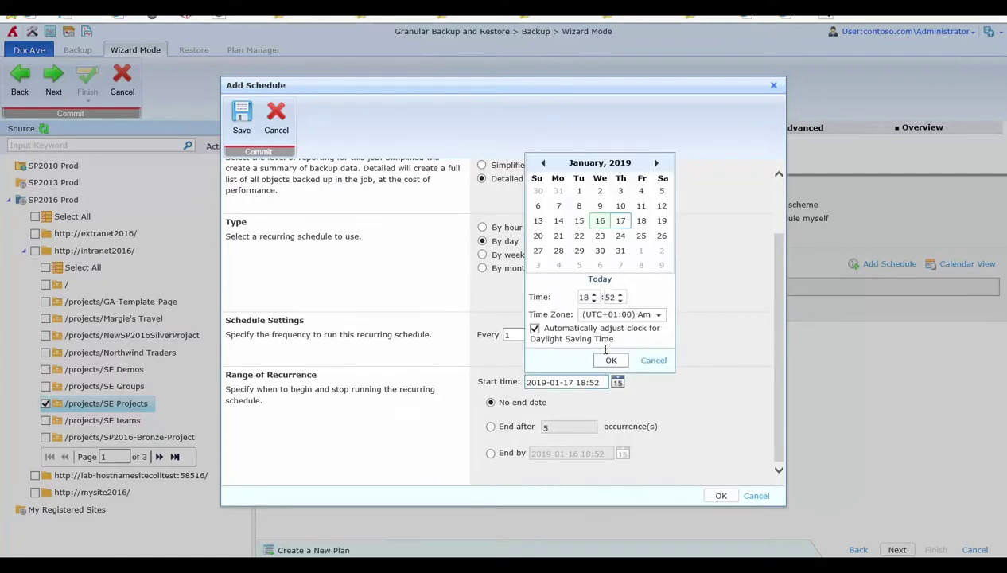
left_click(594, 295)
left_click(594, 295)
left_click(621, 294)
left_click(621, 294)
left_click(622, 295)
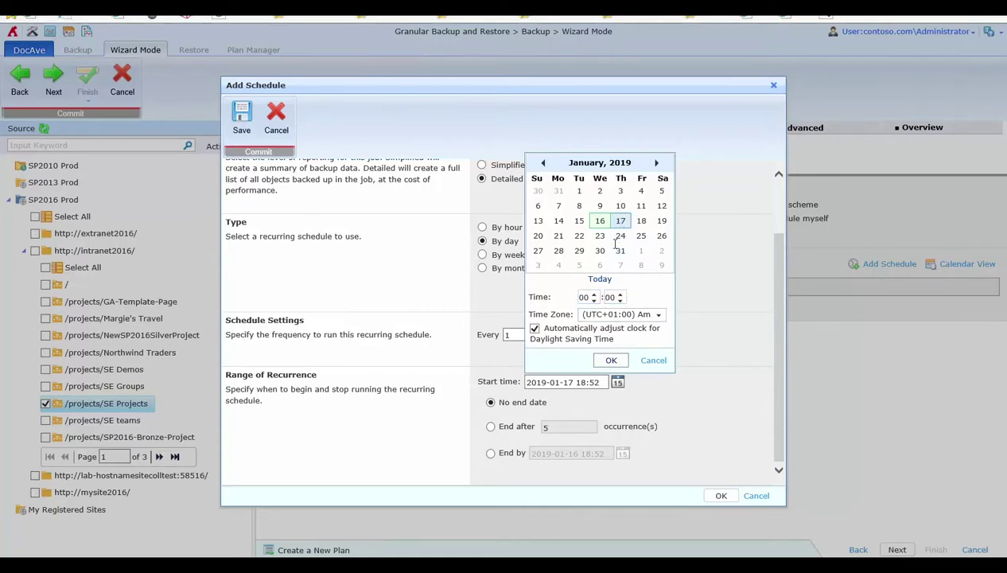
left_click(611, 362)
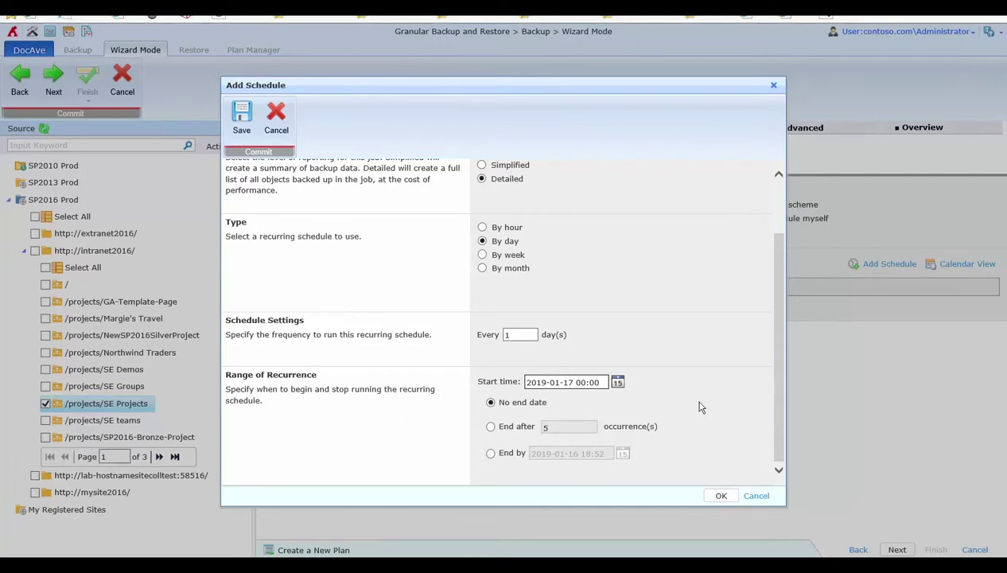
left_click(716, 497)
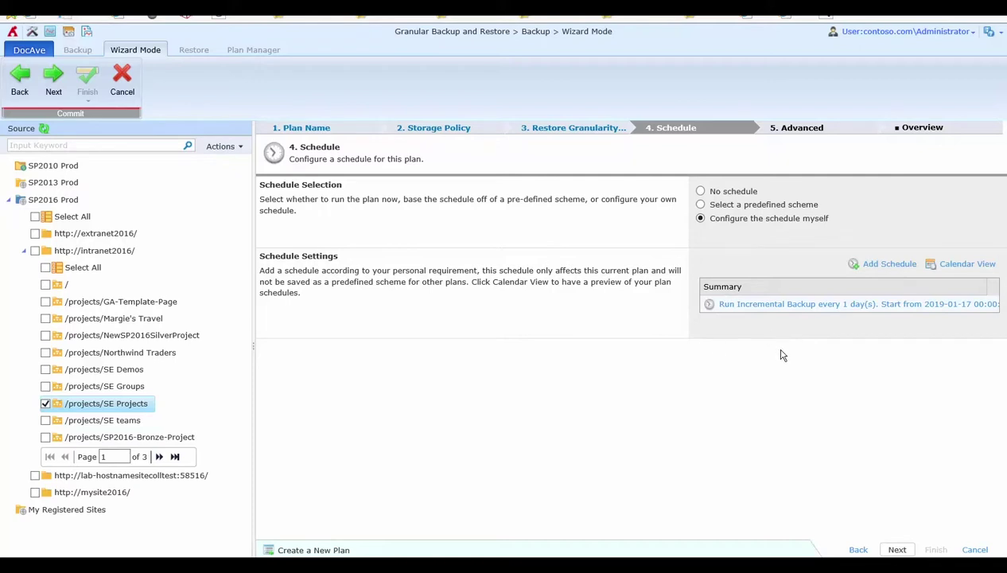
Step: Include the workflow definition and workflow instance in the plan's advanced options
left_click(894, 549)
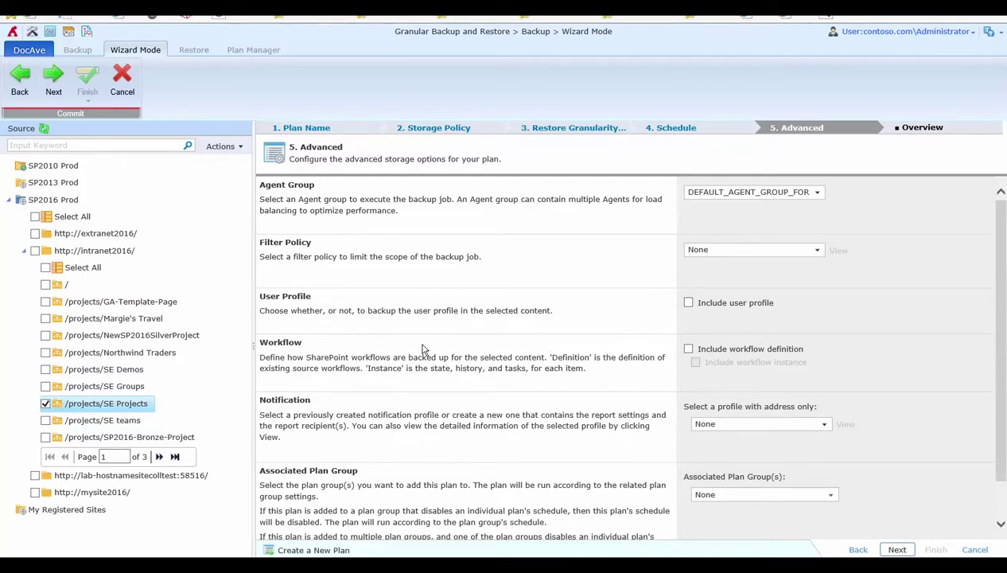
left_click(689, 349)
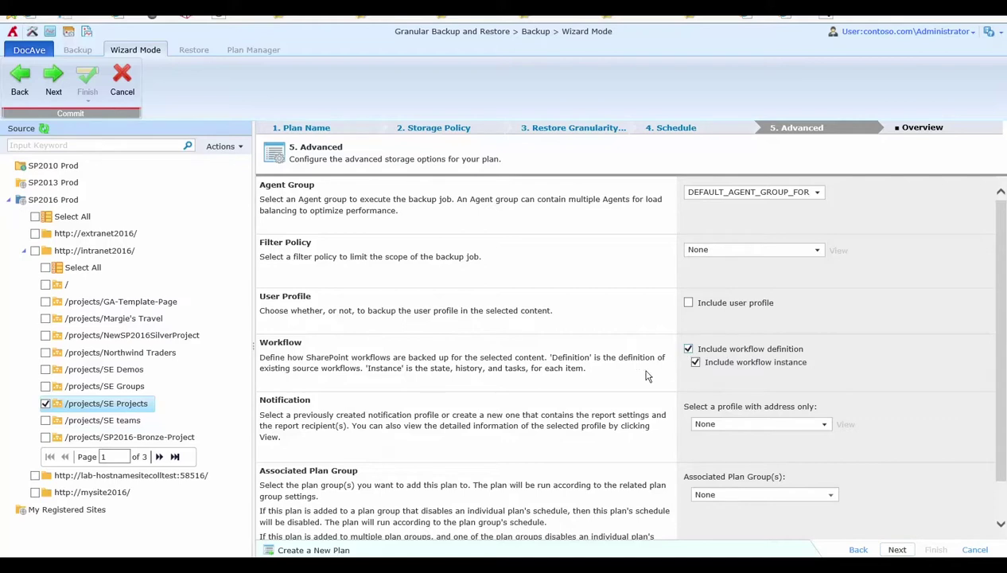
scroll(622, 382, "down", 1)
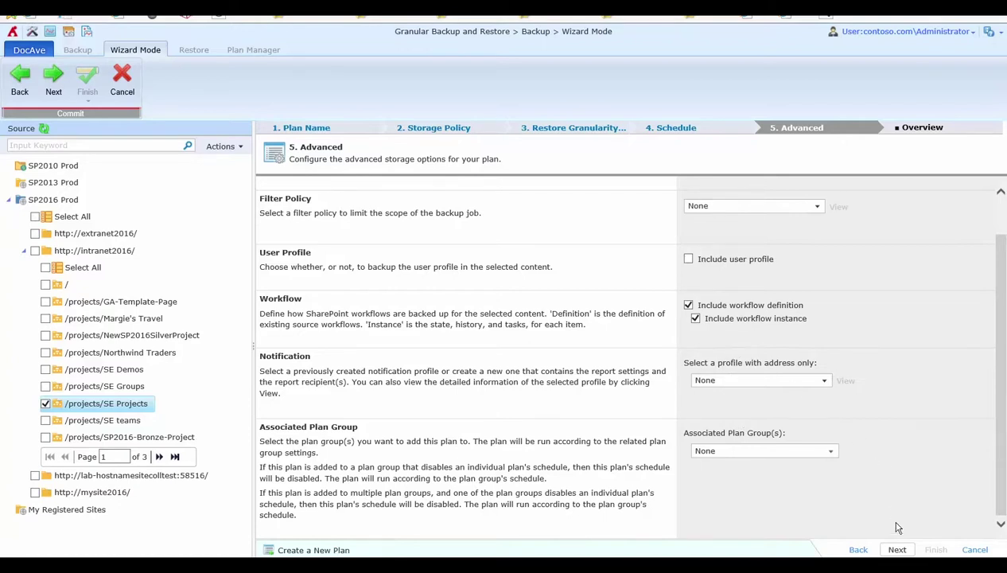
Step: Accept the advanced options, review the plan overview, and save the plan with the Finish and Run Now option
left_click(898, 551)
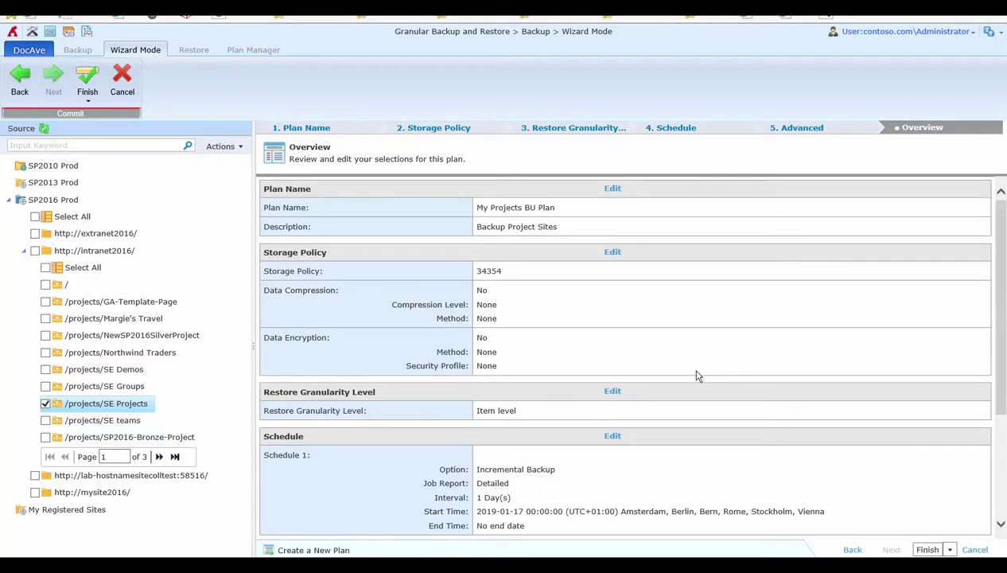
scroll(696, 375, "down", 3)
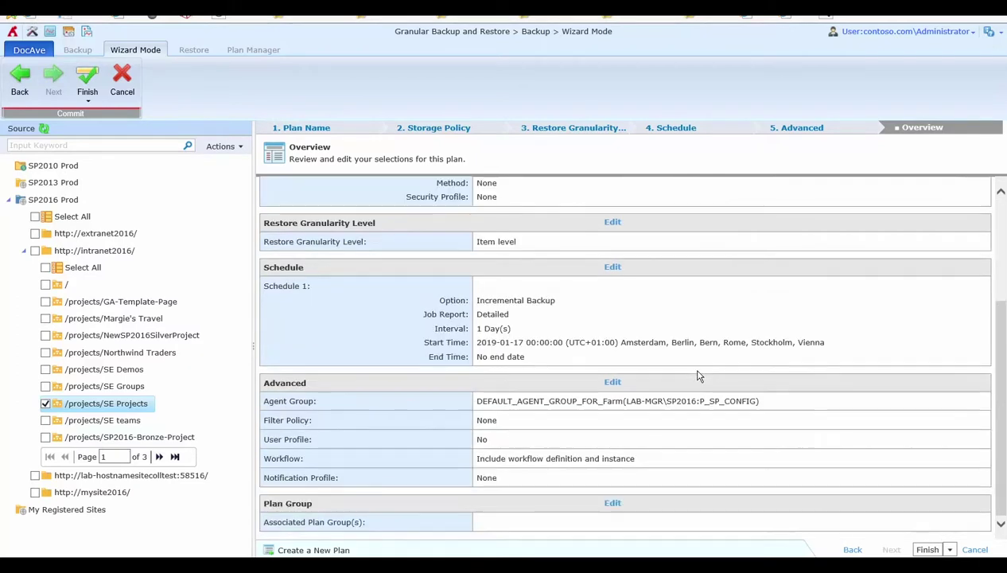
left_click(951, 549)
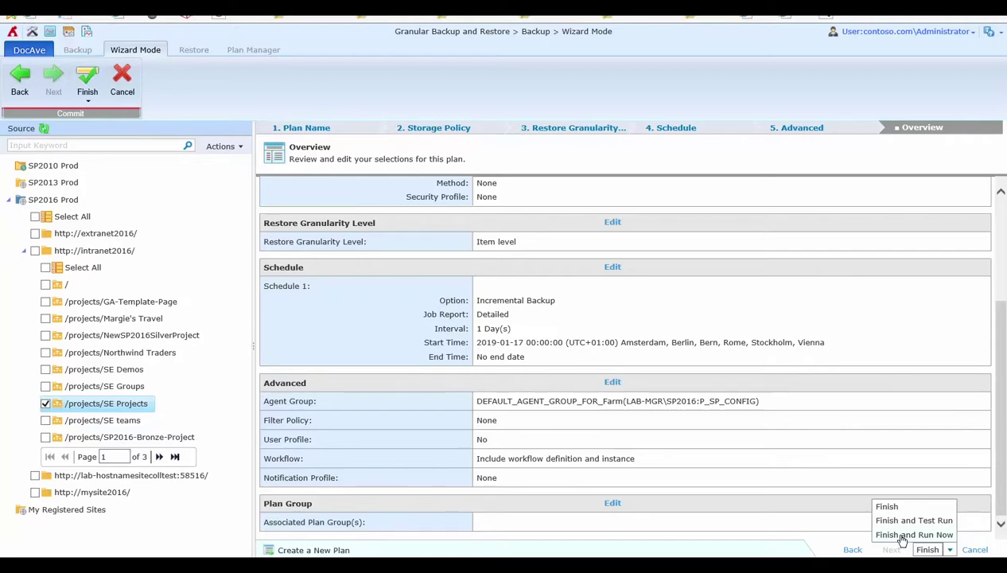
left_click(903, 535)
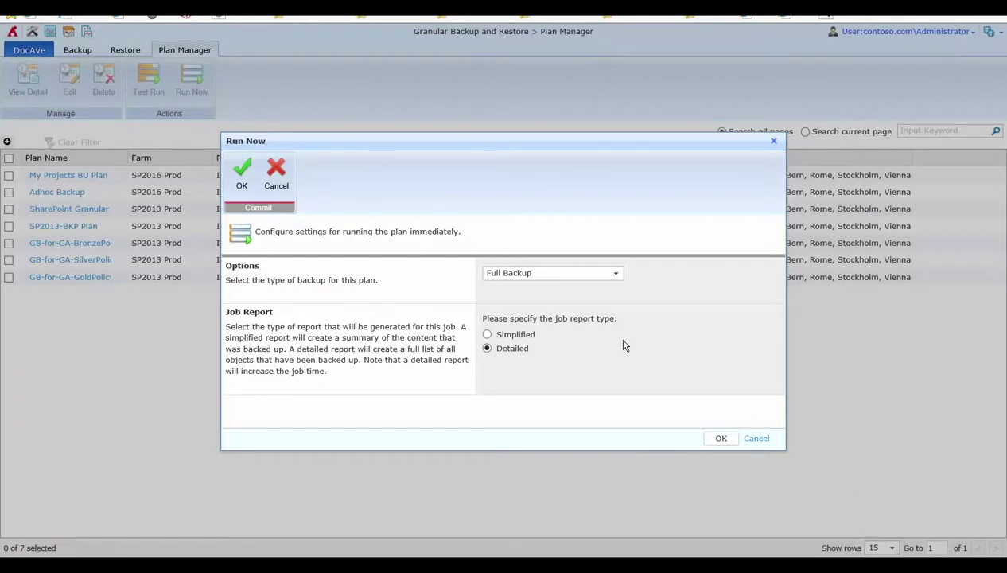
Step: Set the immediate run's backup type to Incremental Backup and start the job
left_click(566, 278)
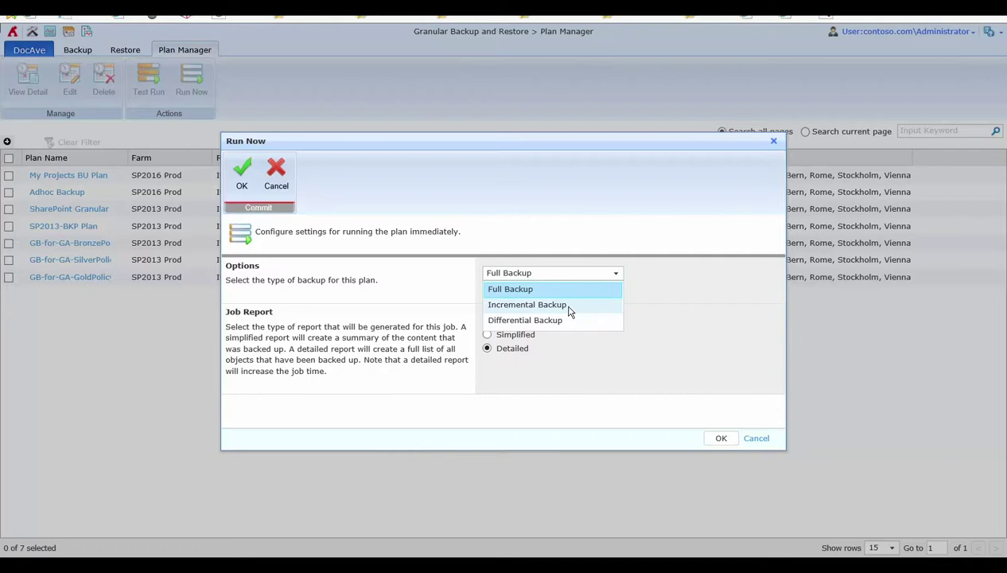
left_click(567, 305)
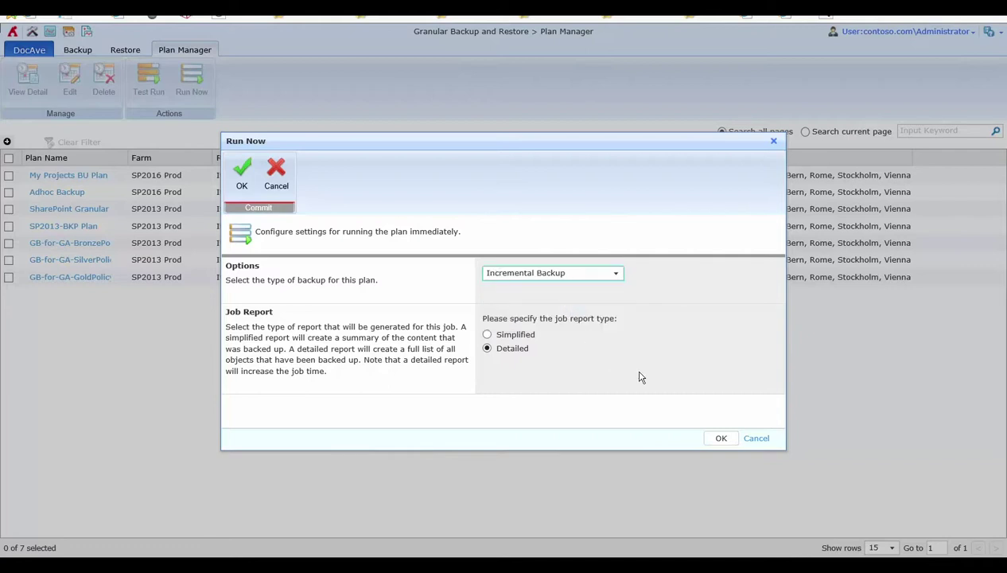
left_click(721, 444)
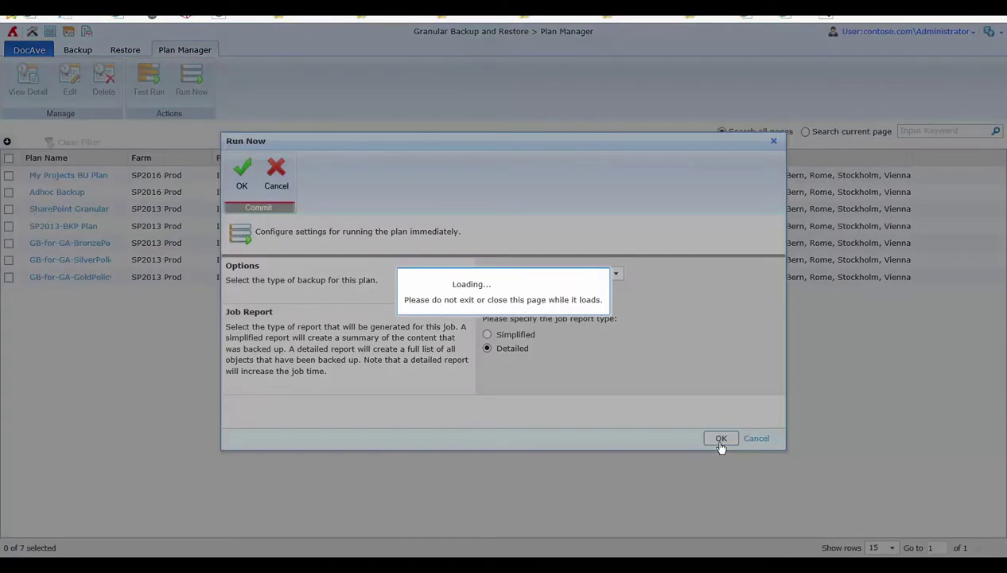